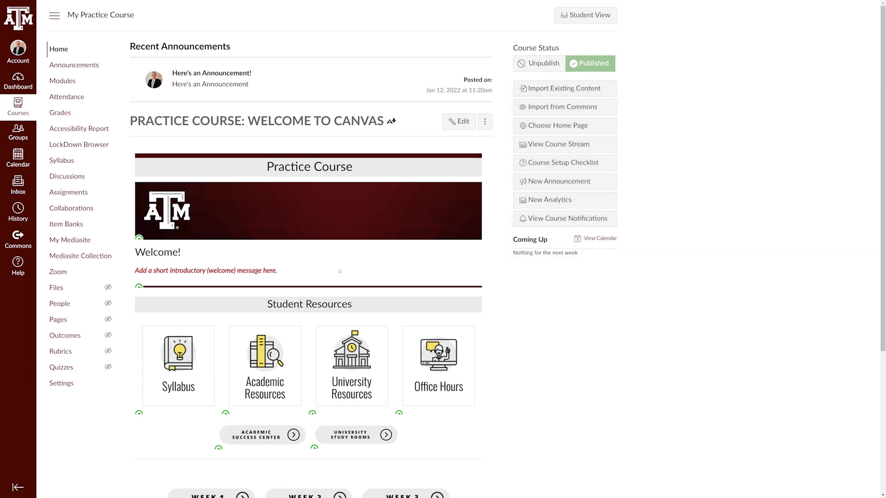
On the course Assignments page, add a new assignment group named 'Exams' and save it.
{"action": "left_click", "coordinate": [82, 195]}
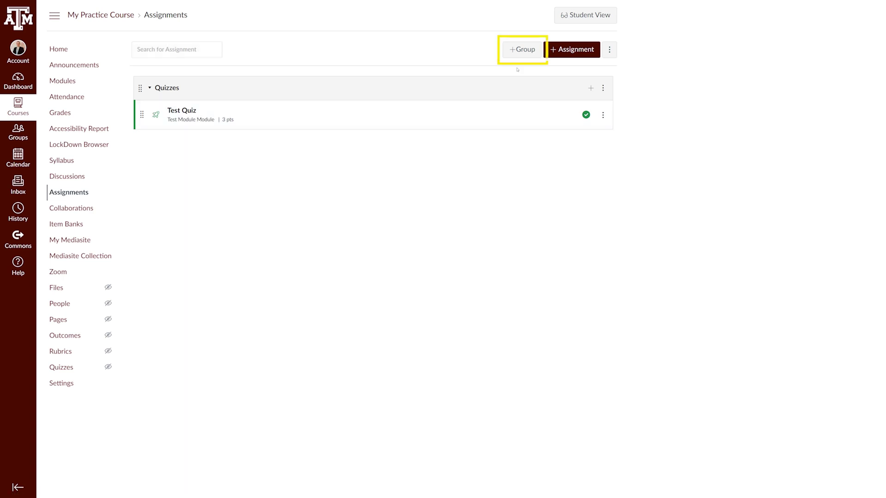
{"action": "left_click", "coordinate": [521, 49]}
{"action": "left_click", "coordinate": [425, 237]}
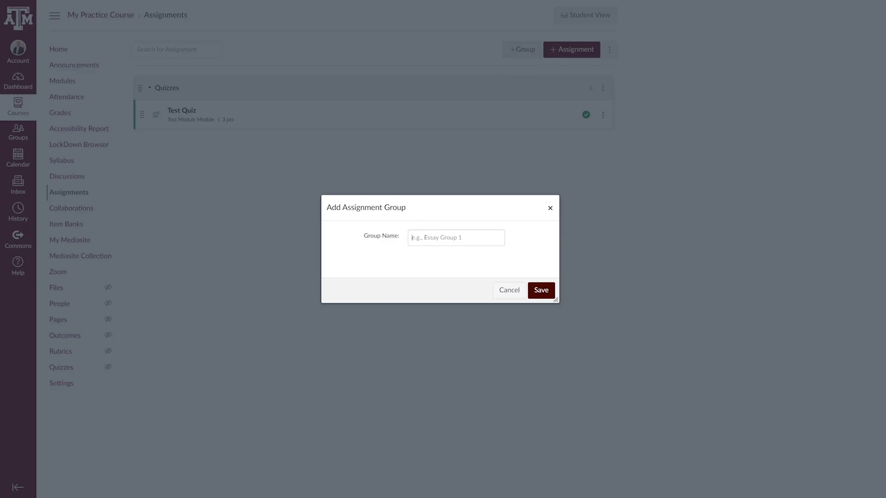
{"action": "type", "text": "Exams"}
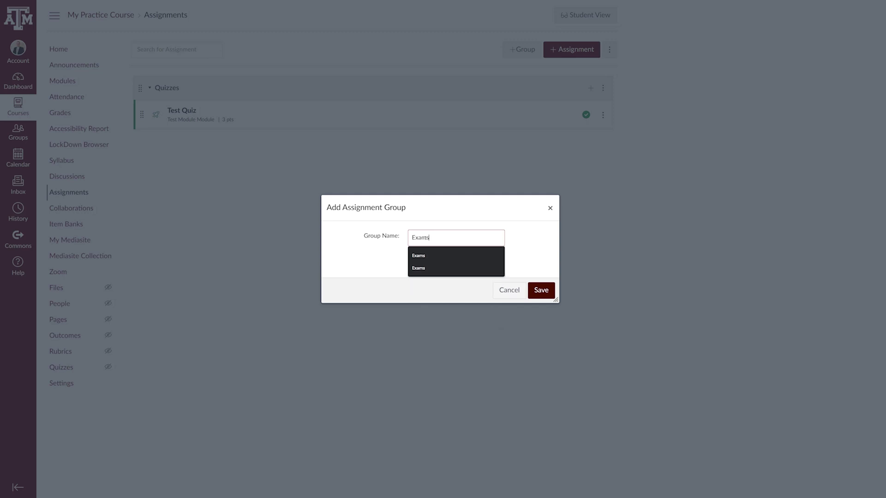
{"action": "left_click", "coordinate": [518, 248]}
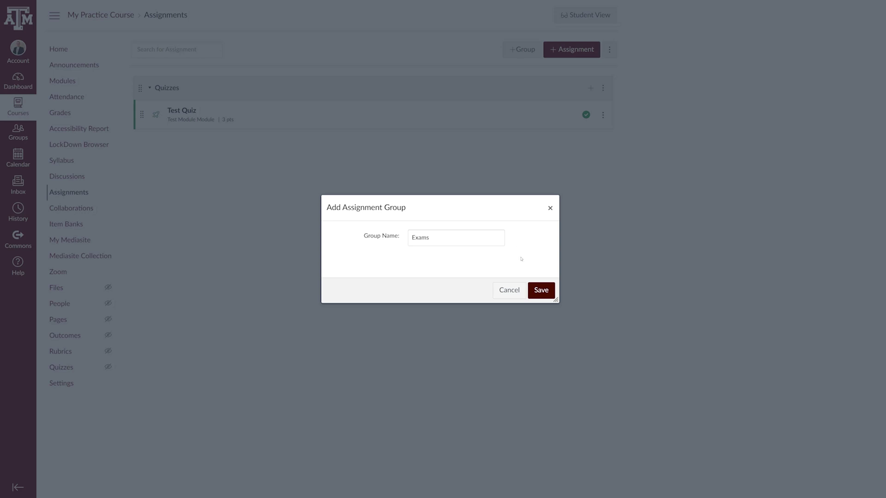
{"action": "left_click", "coordinate": [538, 291]}
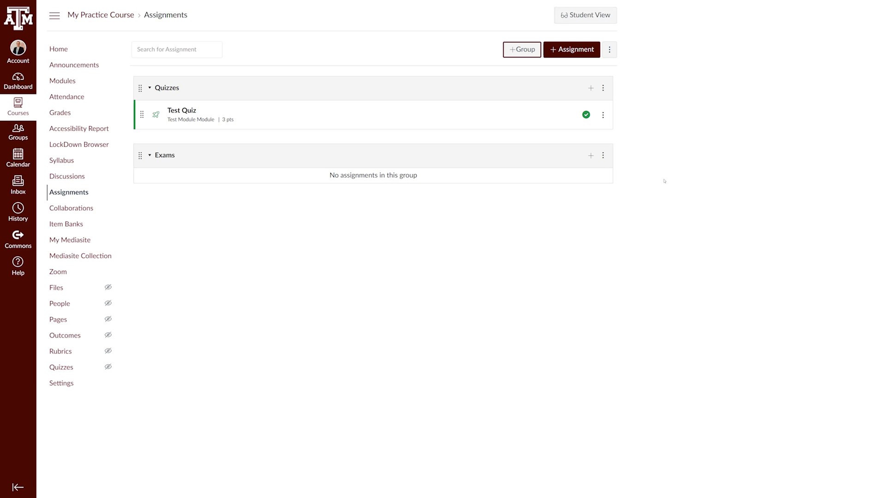
{"action": "left_click", "coordinate": [602, 156]}
{"action": "left_click", "coordinate": [601, 178]}
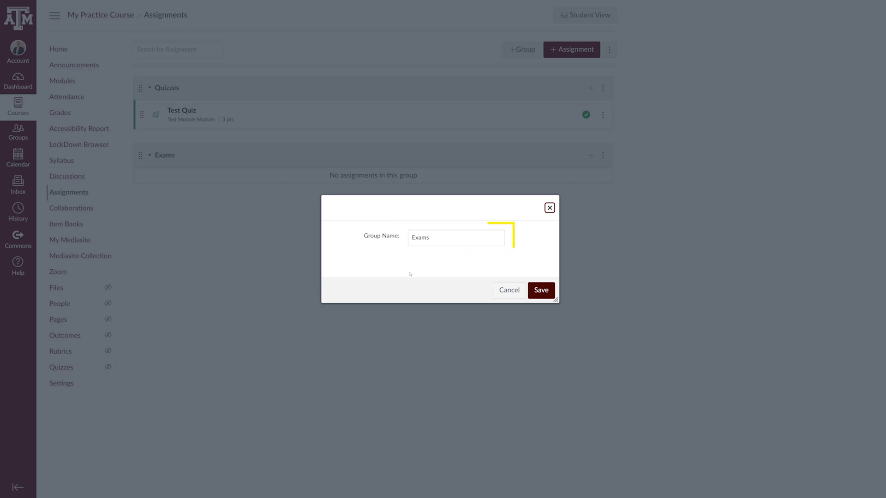
{"action": "left_click", "coordinate": [540, 290]}
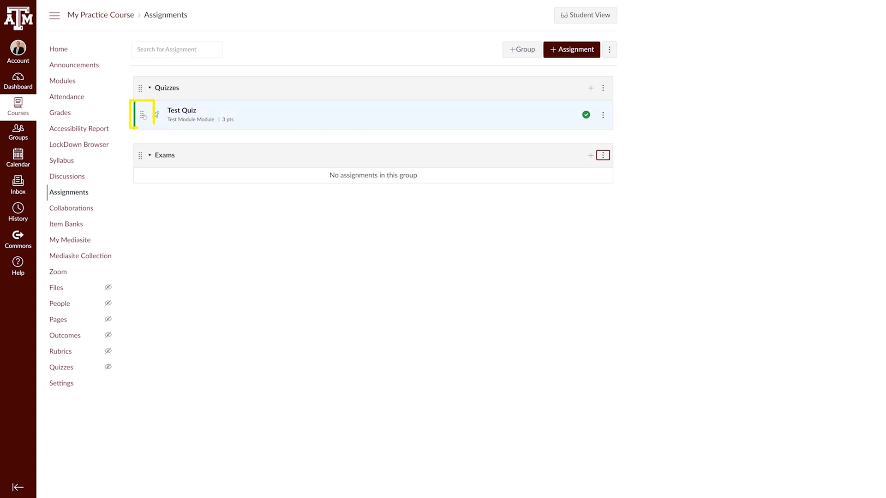
{"action": "left_click_drag", "start_coordinate": [141, 115], "coordinate": [141, 172]}
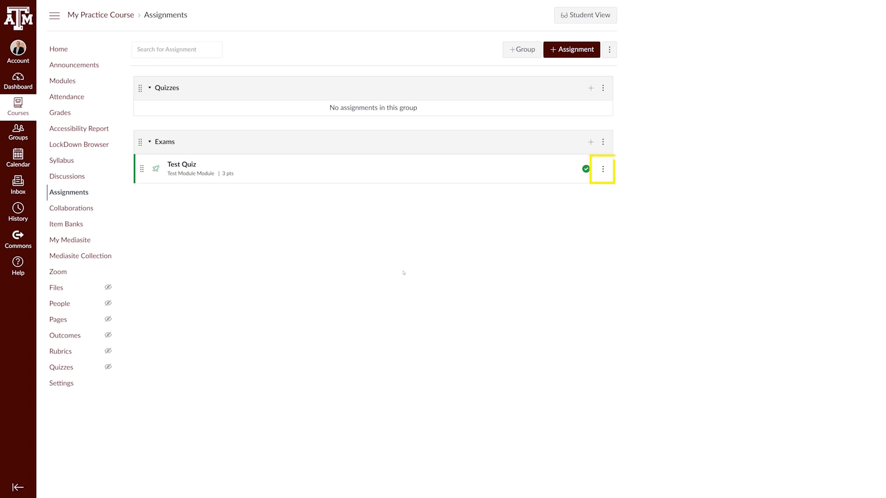
{"action": "left_click", "coordinate": [602, 169]}
{"action": "left_click", "coordinate": [576, 207]}
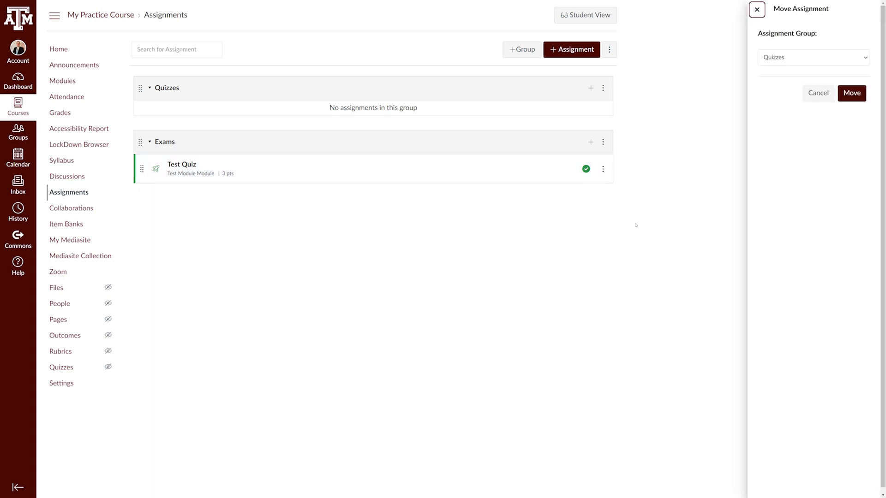
{"action": "left_click", "coordinate": [797, 59]}
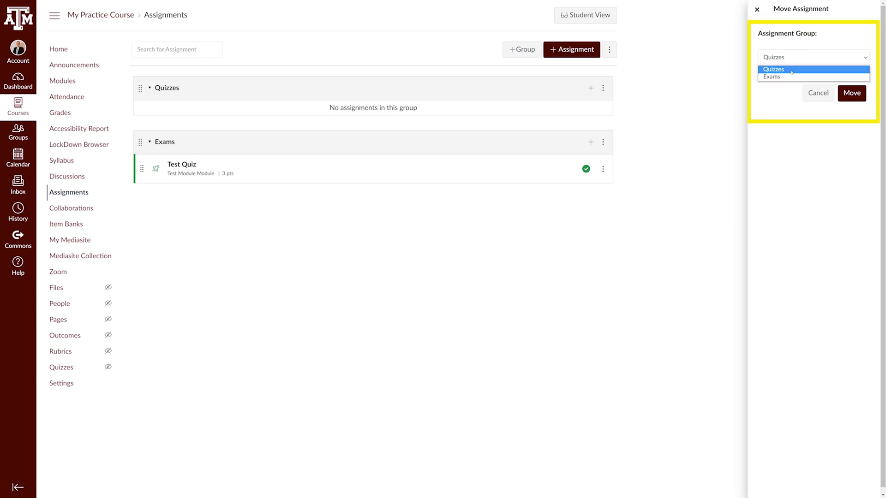
{"action": "left_click", "coordinate": [779, 69]}
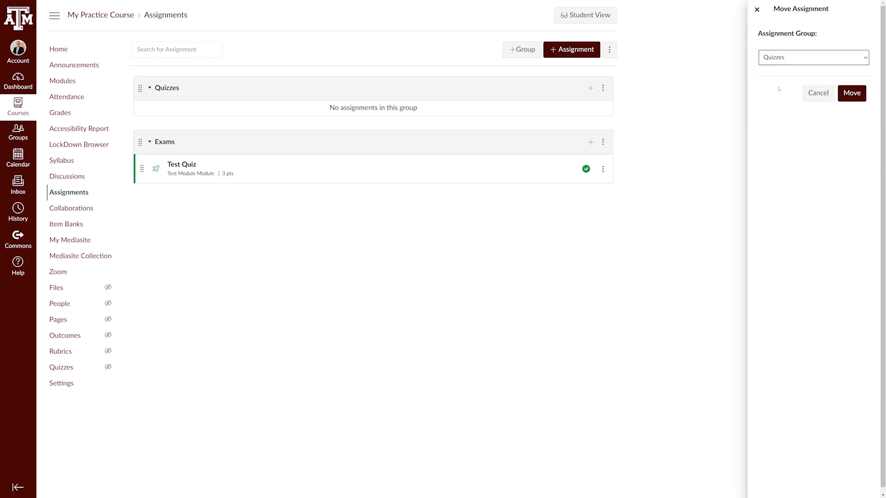
{"action": "left_click", "coordinate": [851, 93]}
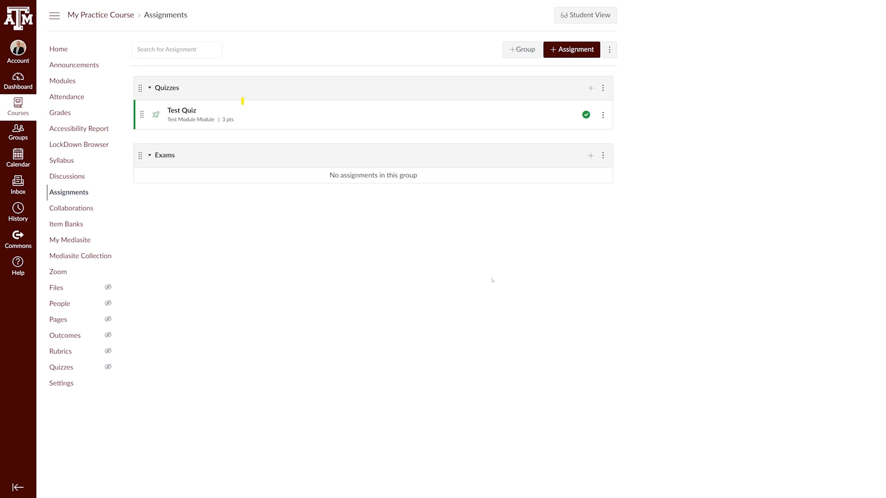
Open Test Quiz for editing and keep its Assignment Group set to Quizzes.
{"action": "left_click", "coordinate": [188, 111]}
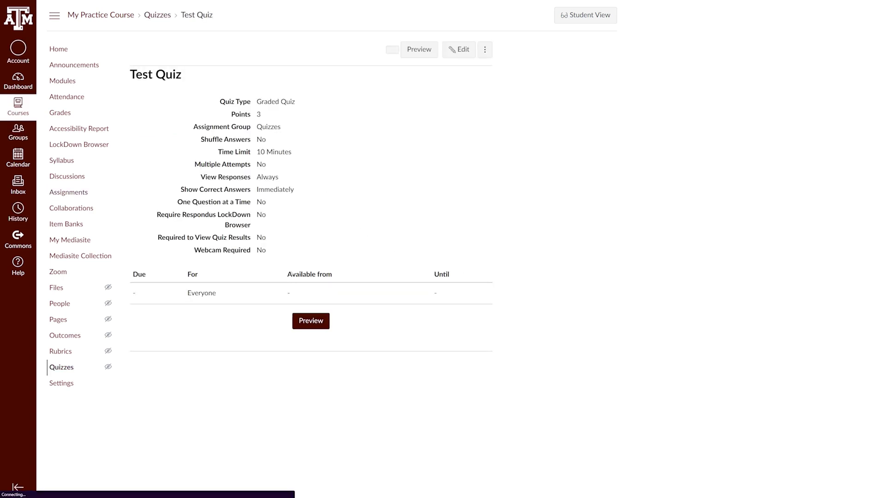
{"action": "left_click", "coordinate": [458, 49]}
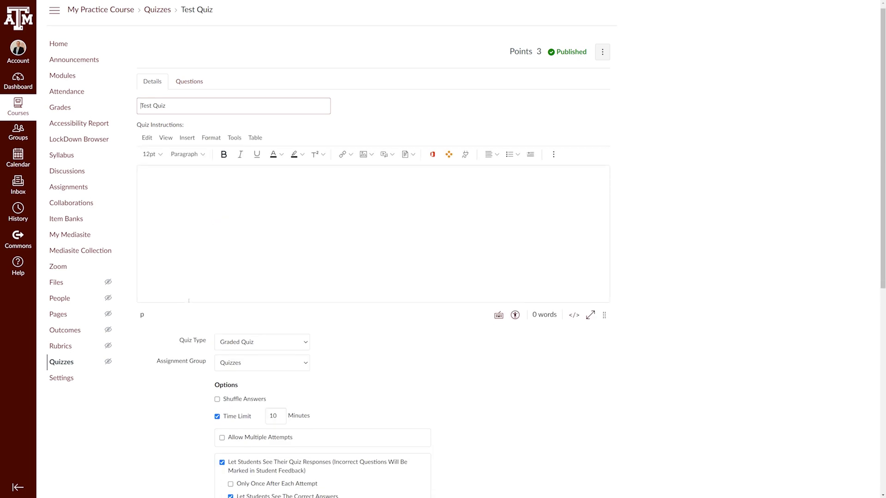
{"action": "scroll", "coordinate": [323, 282], "scroll_direction": "down", "scroll_amount": 2}
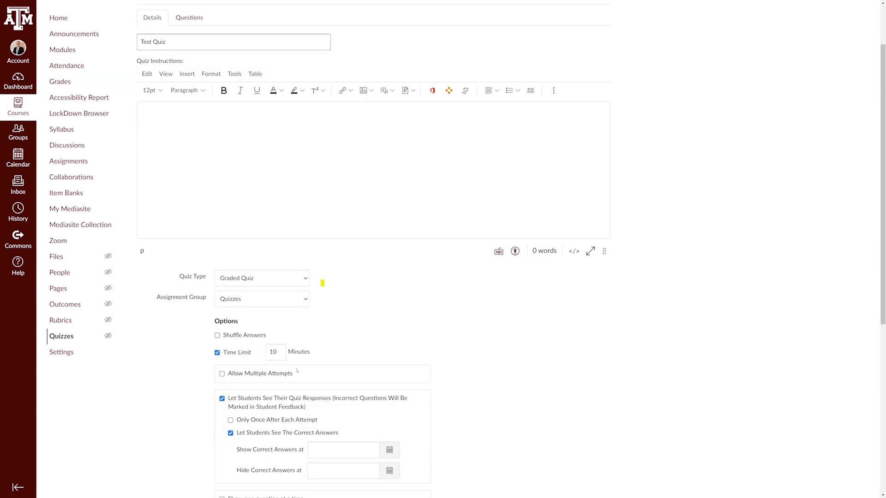
{"action": "left_click", "coordinate": [305, 302]}
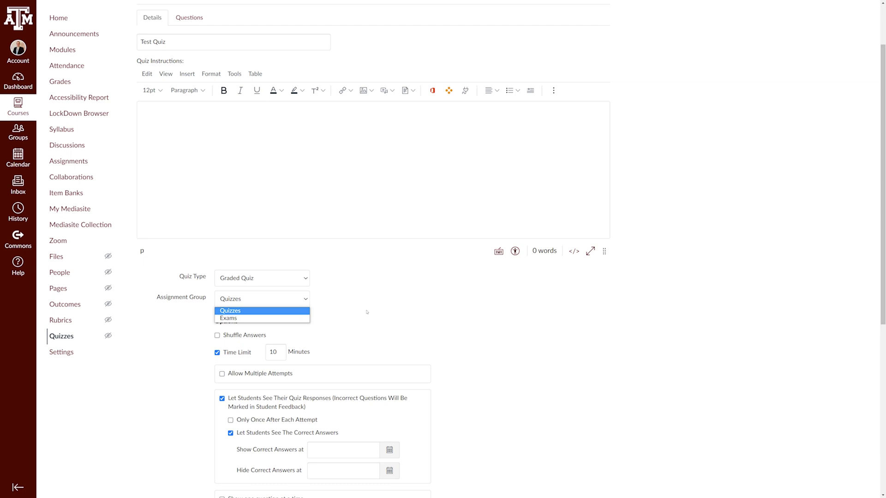
{"action": "left_click", "coordinate": [395, 312]}
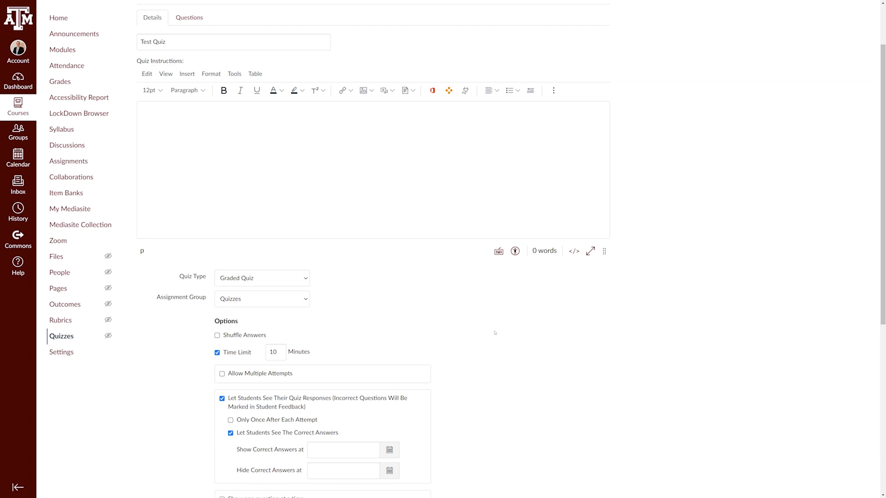
{"action": "scroll", "coordinate": [494, 332], "scroll_direction": "down", "scroll_amount": 6}
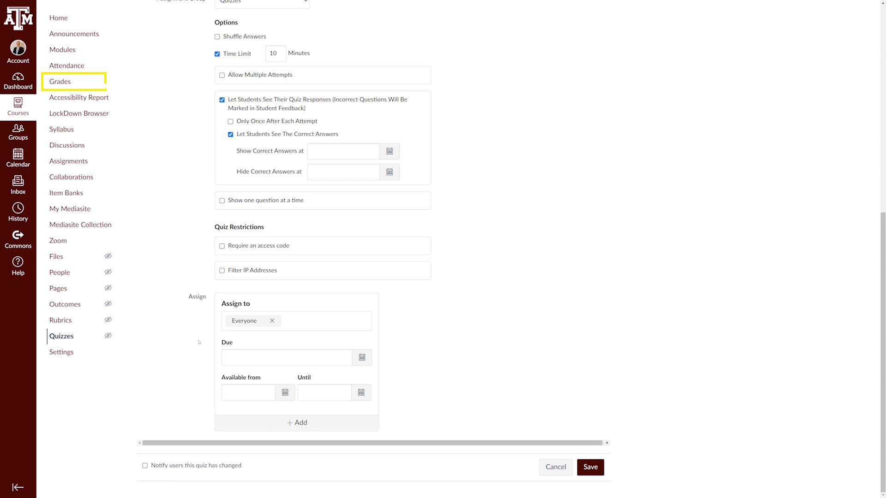
View the Quizzes and Exams columns in the gradebook, then open the course navigation menu.
{"action": "left_click", "coordinate": [63, 85]}
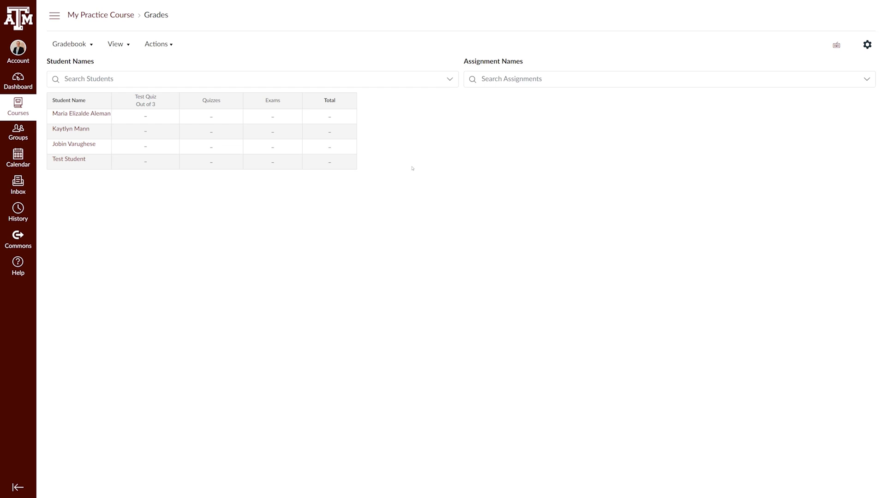
{"action": "left_click", "coordinate": [54, 16]}
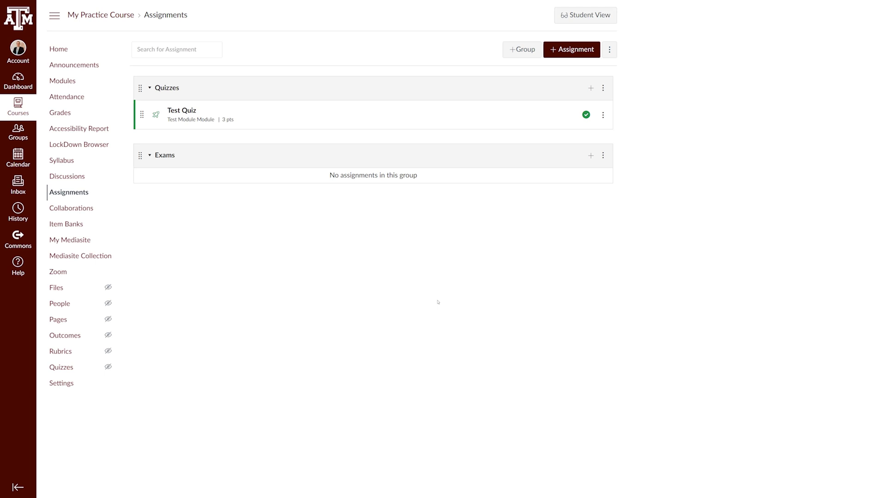
{"action": "left_click", "coordinate": [603, 156]}
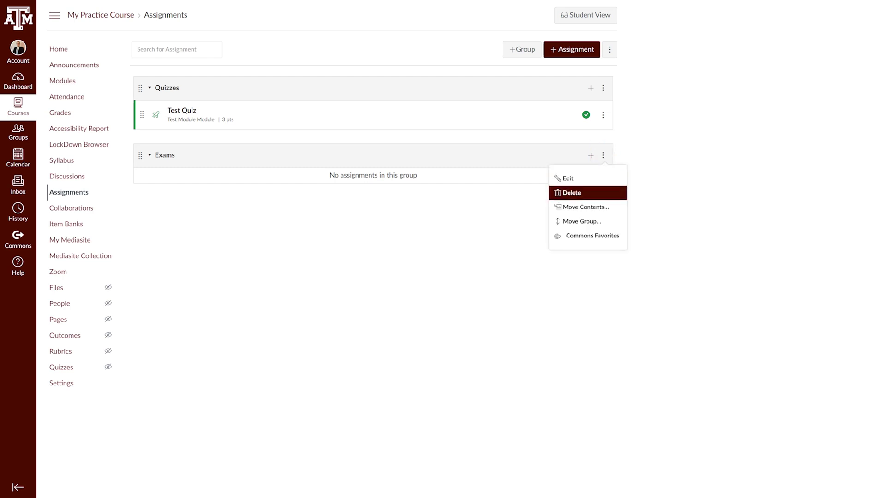
{"action": "key", "text": "Return"}
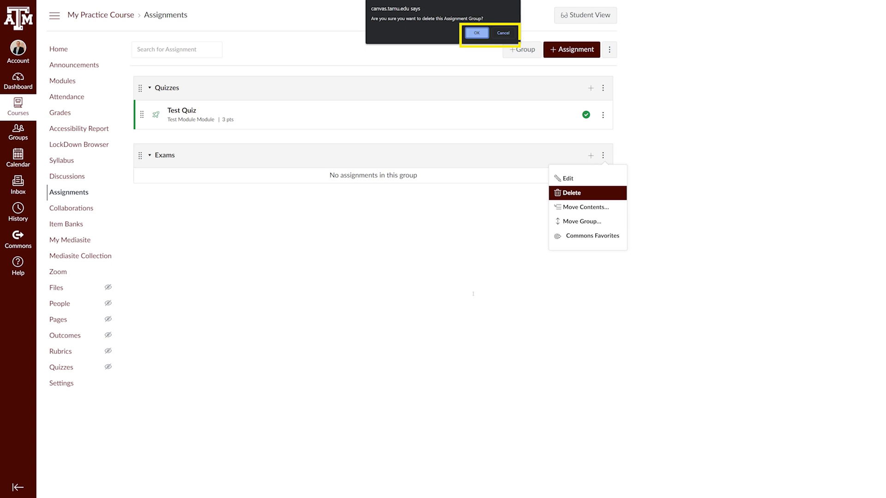
{"action": "key", "text": "Return"}
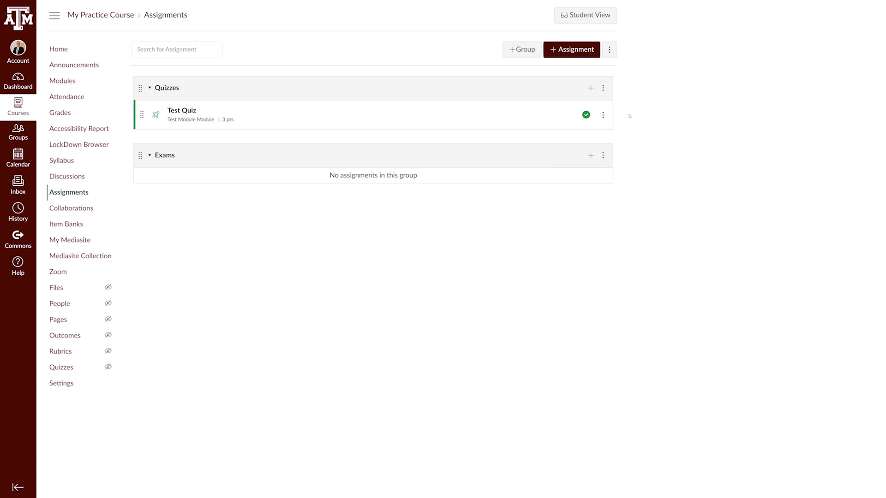
{"action": "left_click", "coordinate": [602, 87]}
{"action": "left_click", "coordinate": [590, 126]}
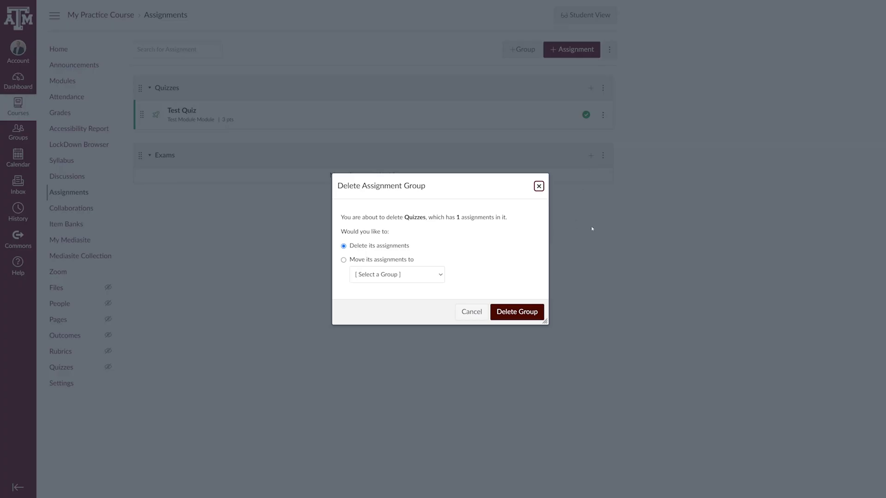
{"action": "left_click", "coordinate": [398, 259]}
{"action": "left_click", "coordinate": [540, 187]}
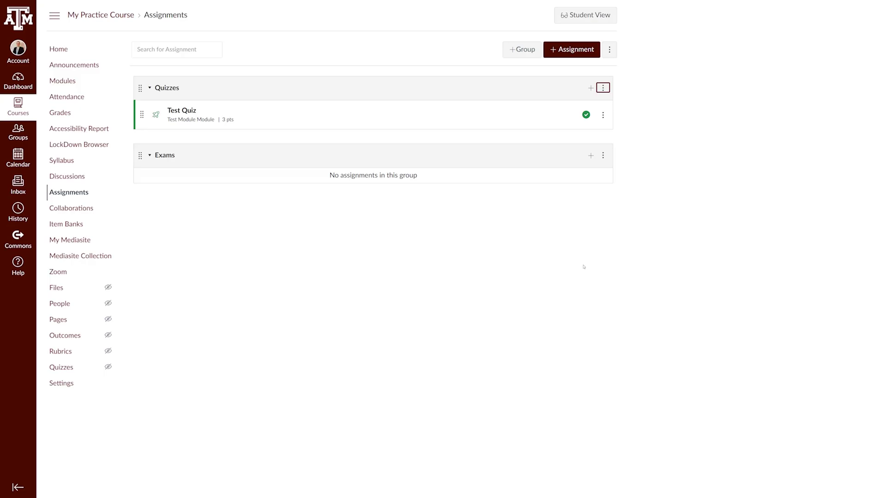